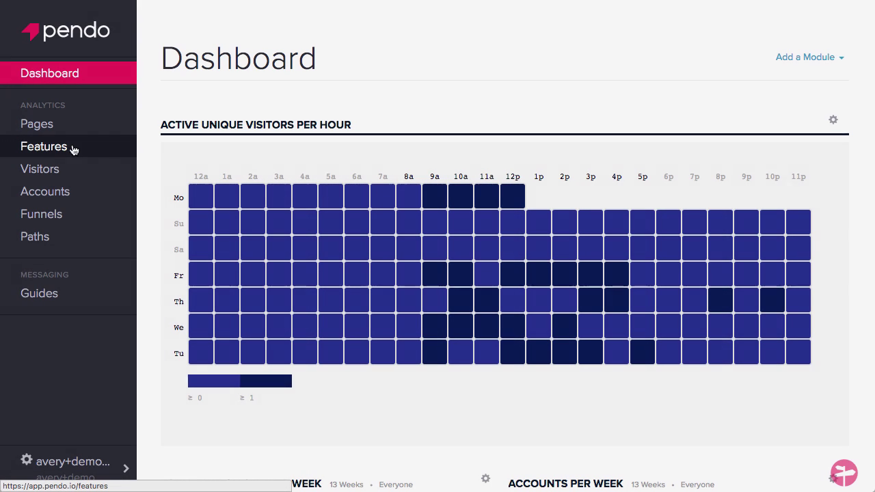
Step: On the Features page, save the table columns with Number of Clicks included and check the clicks for New Feature Button
left_click(74, 150)
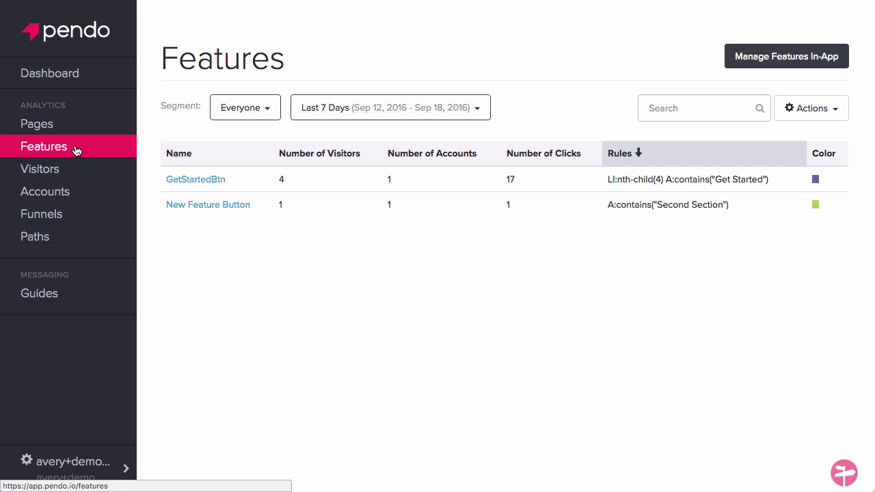
left_click(819, 113)
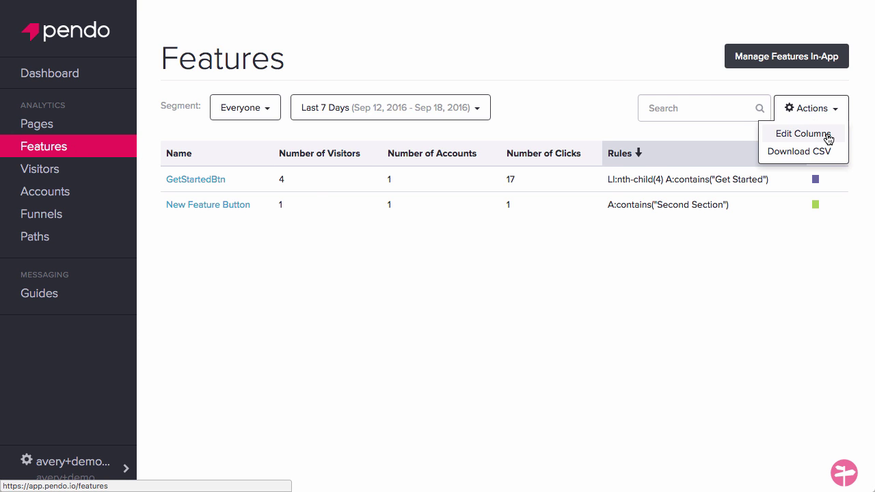
left_click(827, 138)
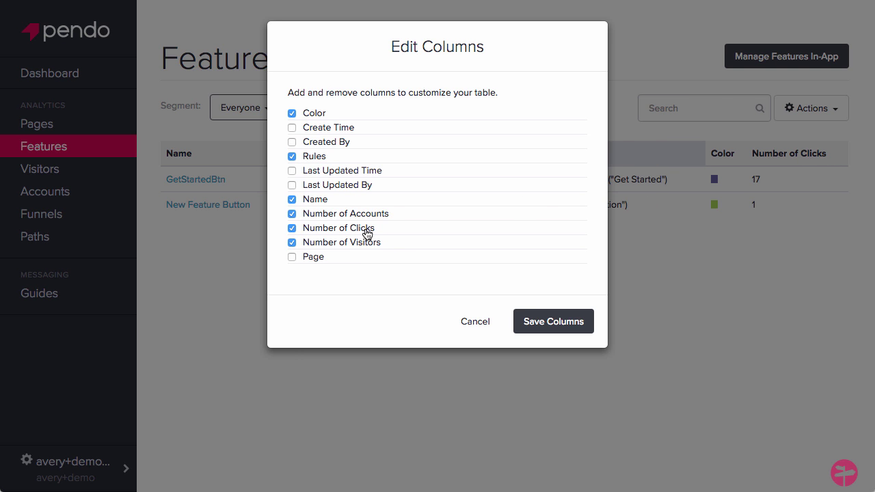
left_click(543, 322)
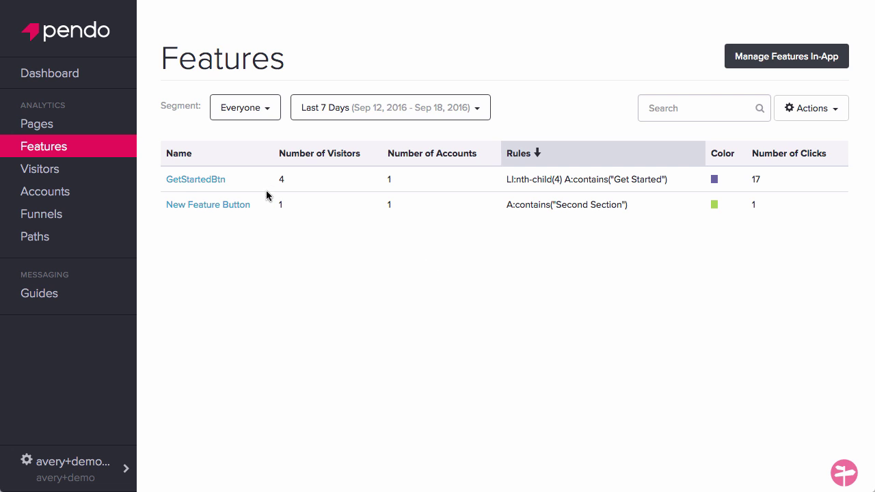
left_click_drag(252, 205, 165, 201)
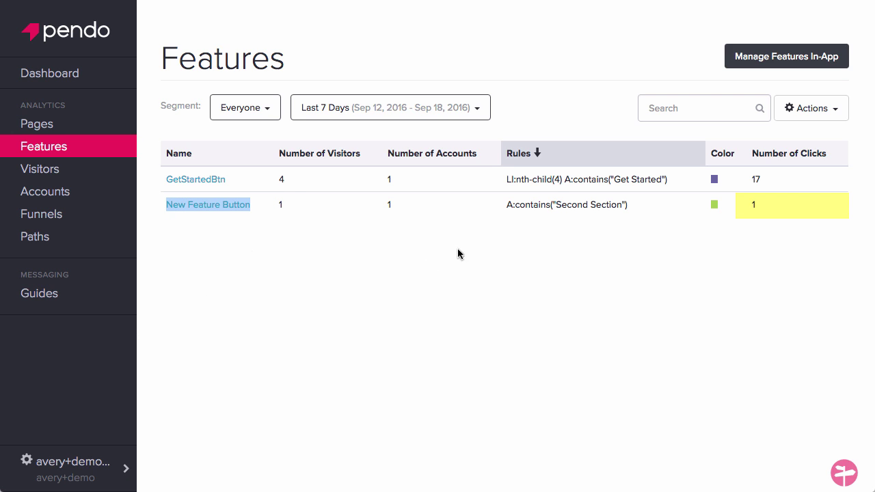
left_click(757, 197)
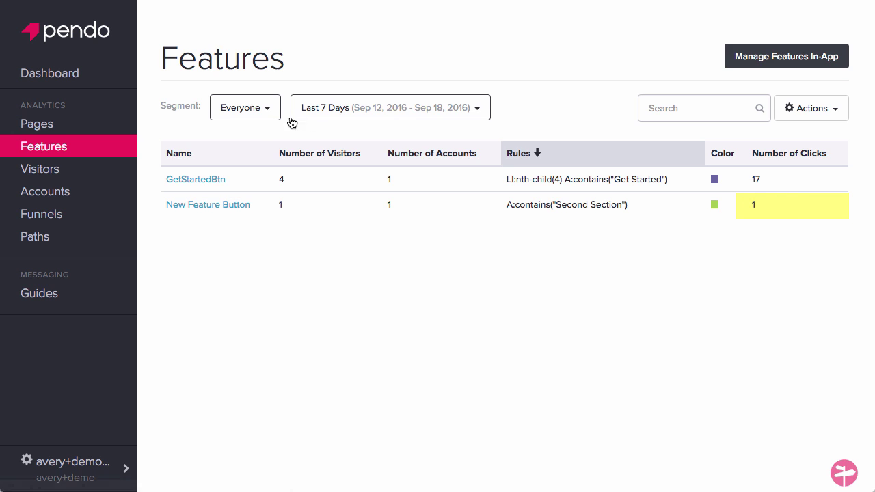
Step: Start a new segment from the Features page and name it "Never Used: Feature Btn"
left_click(268, 116)
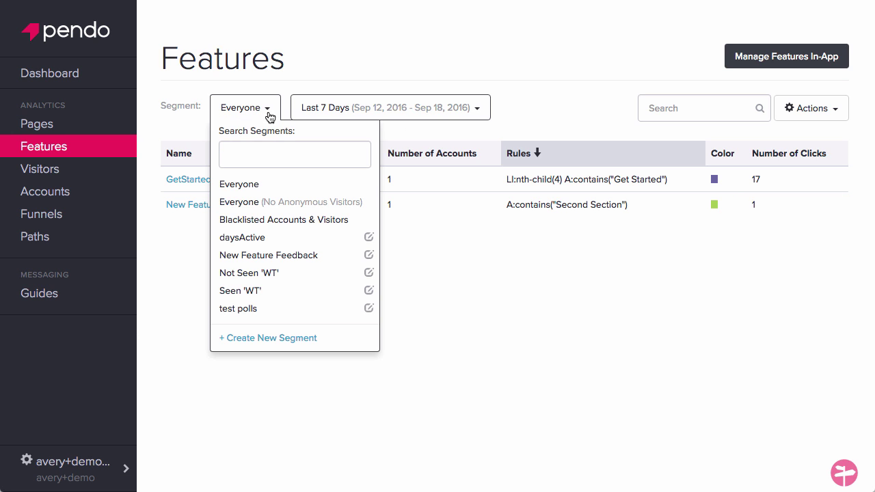
left_click(276, 338)
left_click_drag(328, 116, 274, 116)
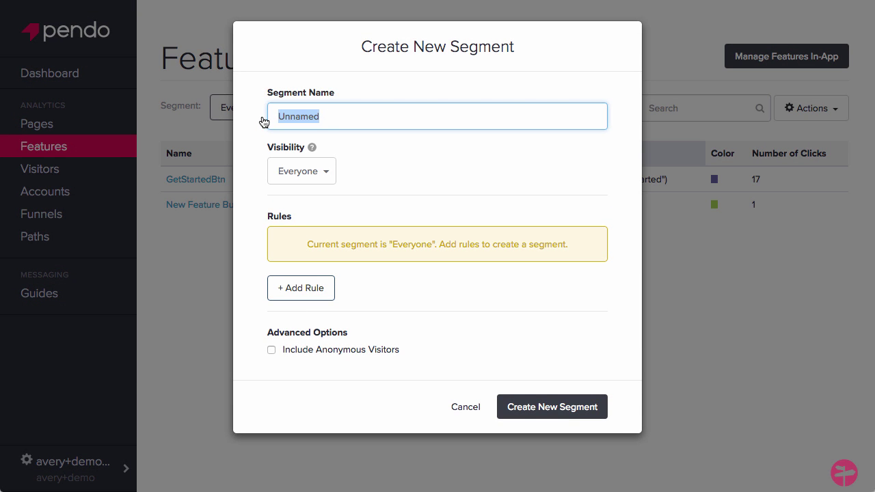
type("Never US")
key("BackSpace")
type("sed")
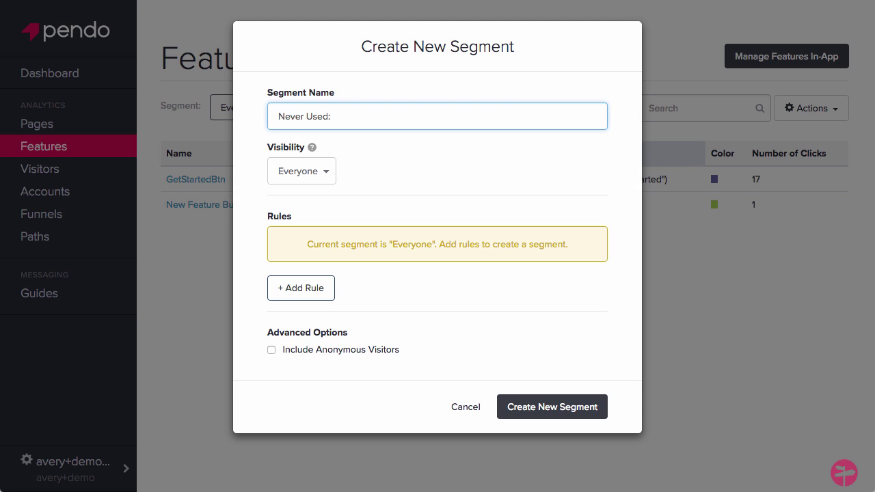
type(": Feature Btn")
Step: Add a rule for the feature New Feature Button set to Not Used, Ever, and create the segment
left_click(308, 290)
left_click(362, 248)
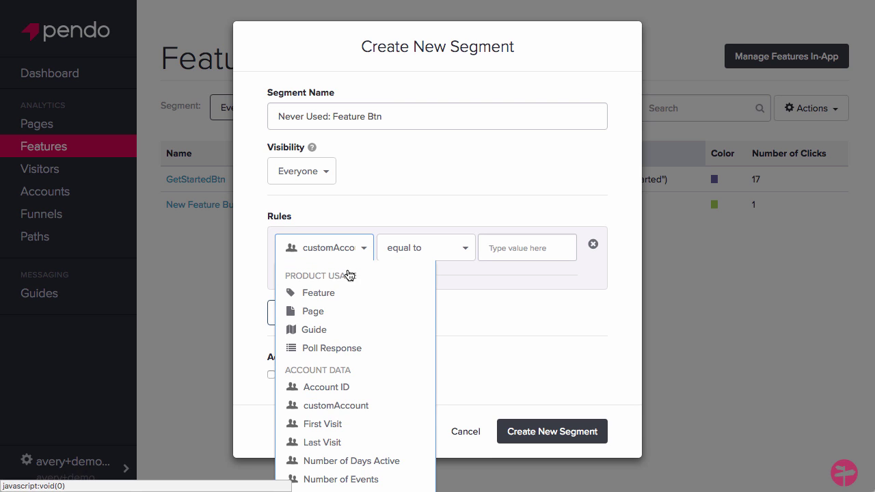
left_click(330, 294)
left_click(456, 258)
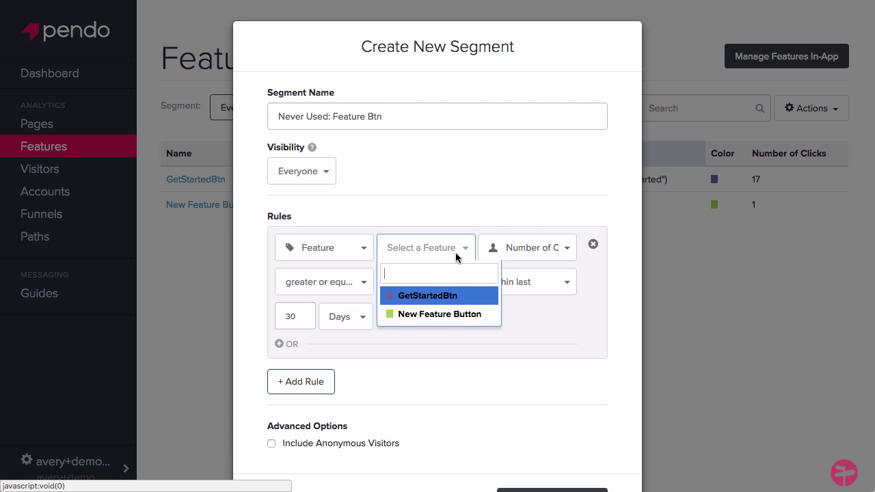
left_click(445, 312)
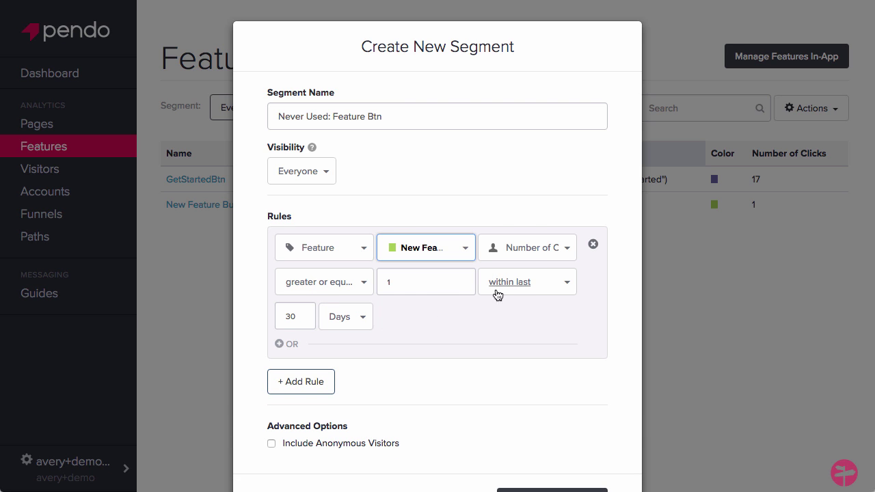
left_click(545, 250)
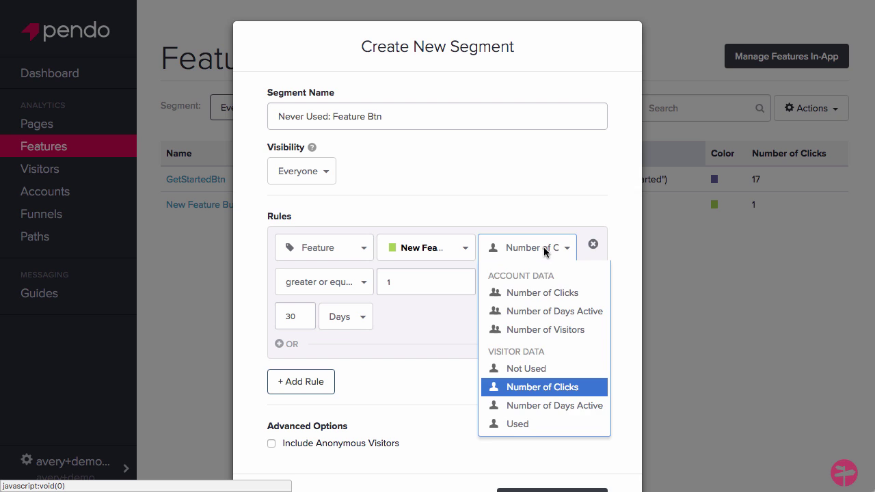
left_click(544, 368)
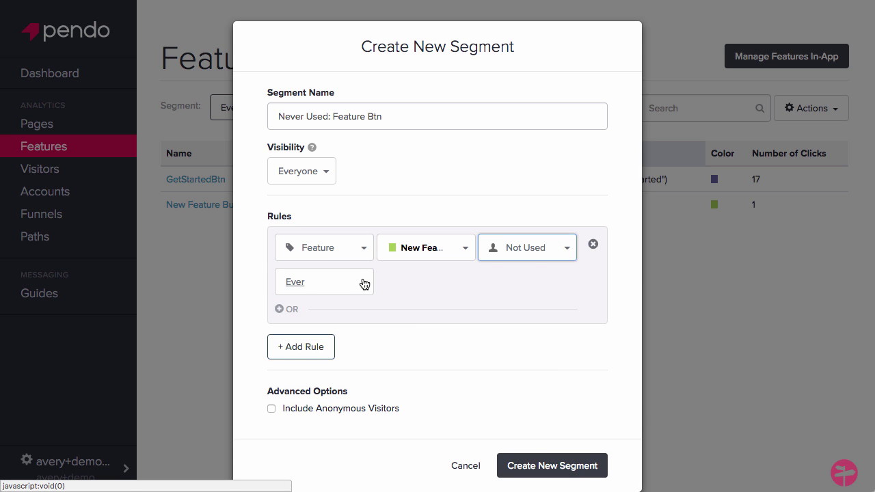
left_click(550, 465)
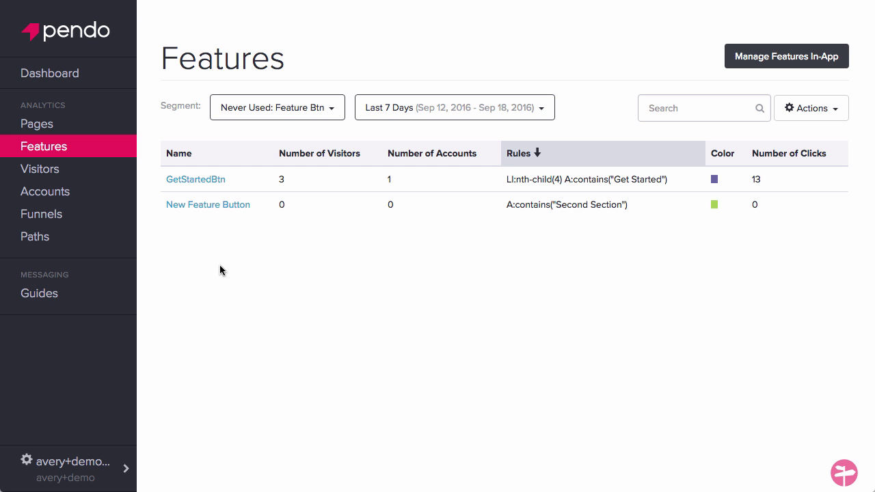
Step: Open the in-app guide manager and add a Tooltip guide attached to the New Feature navigation link
left_click(68, 298)
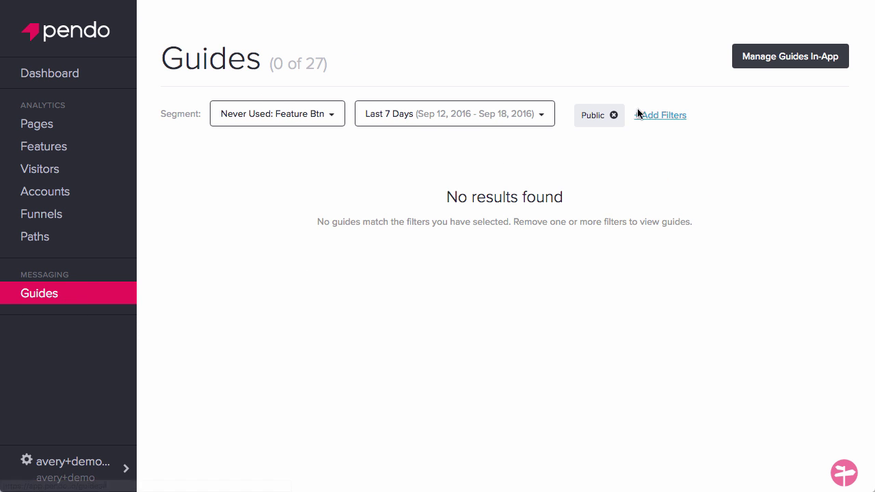
left_click(788, 57)
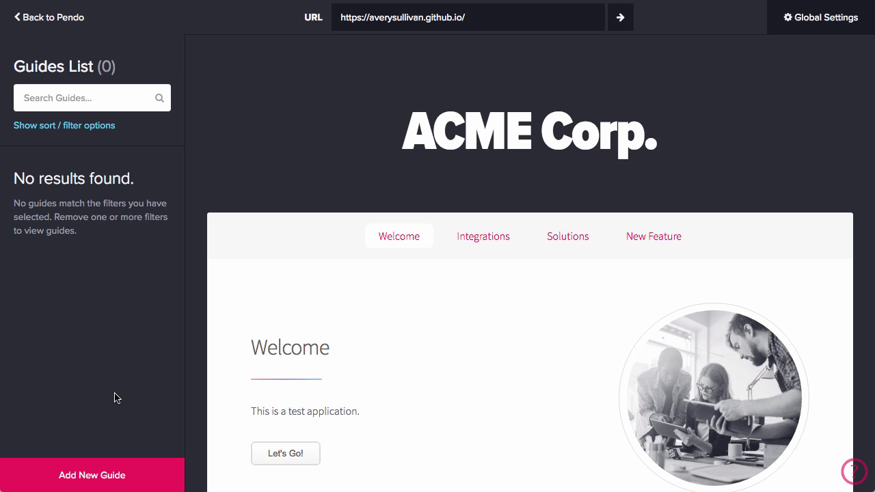
left_click(103, 461)
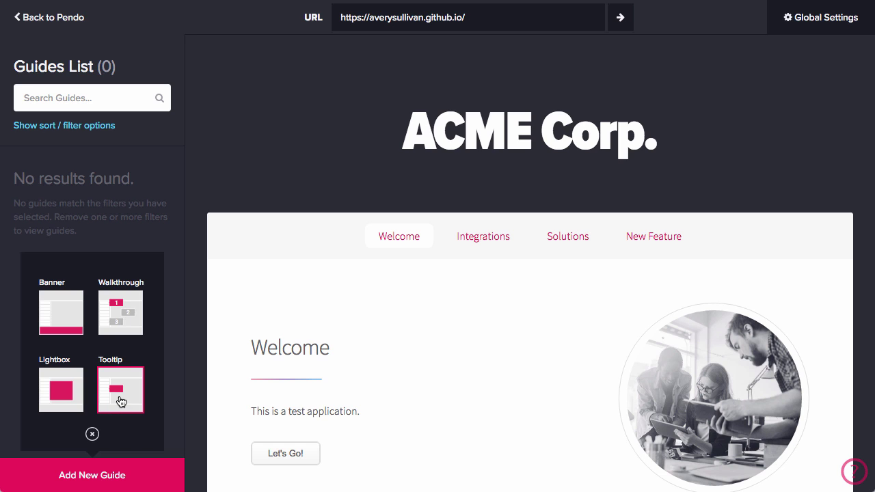
left_click(121, 401)
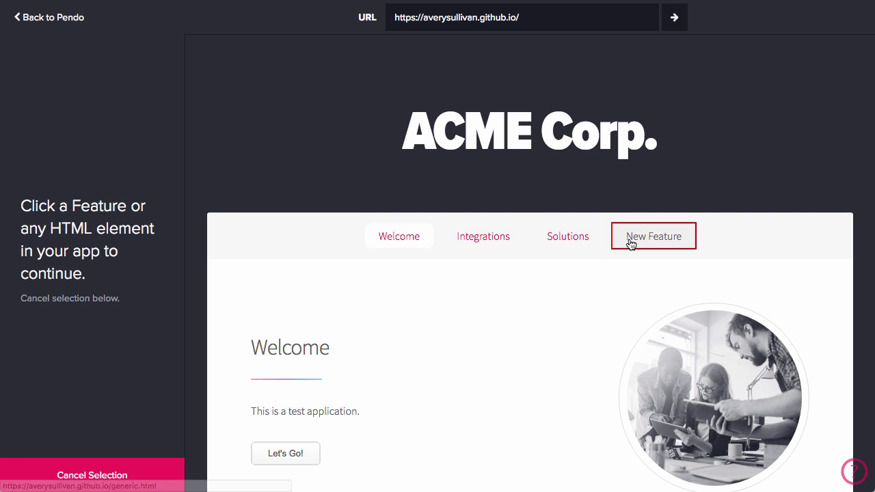
left_click(654, 239)
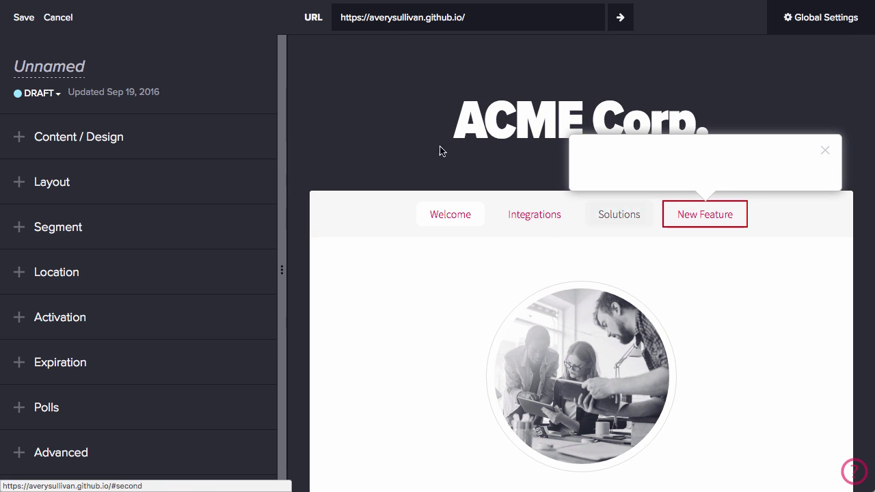
Step: Rename the unnamed tooltip guide as "New Feature Badge"
left_click(56, 67)
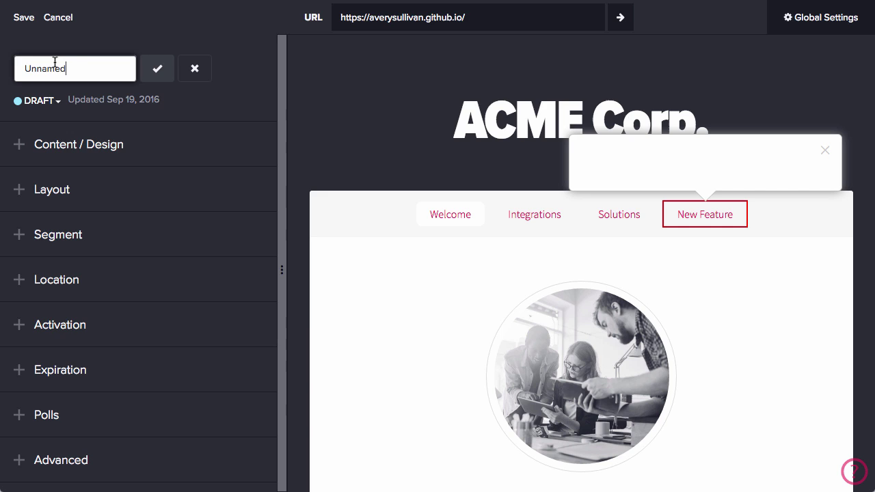
double_click(55, 62)
type("New Feature Badge")
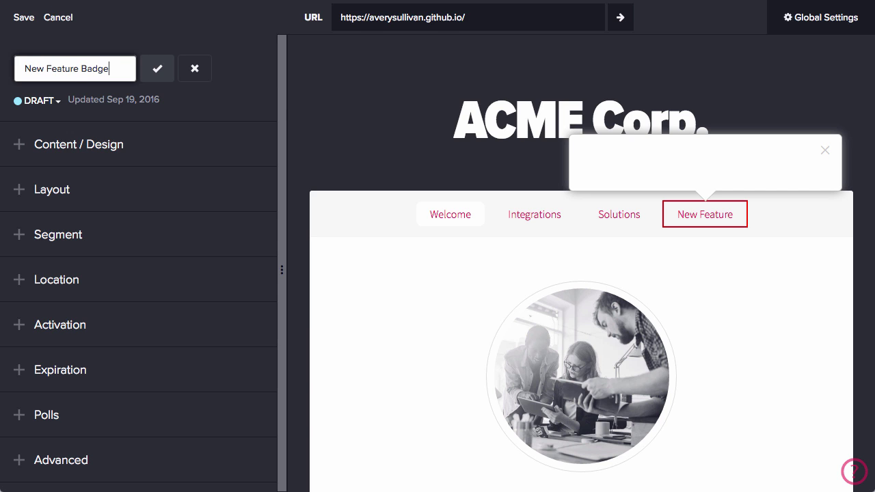
left_click(150, 71)
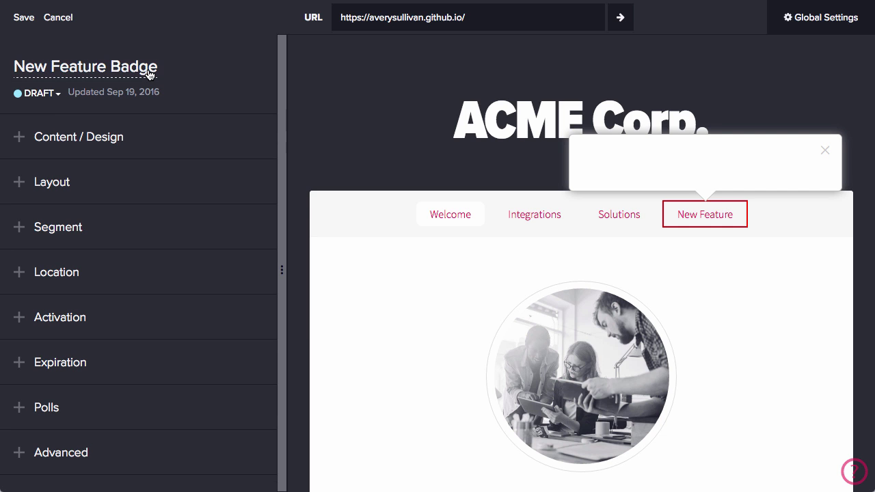
Step: Apply the Informational Tooltip template to the guide's content and design
left_click(106, 140)
scroll(230, 197, "down", 1)
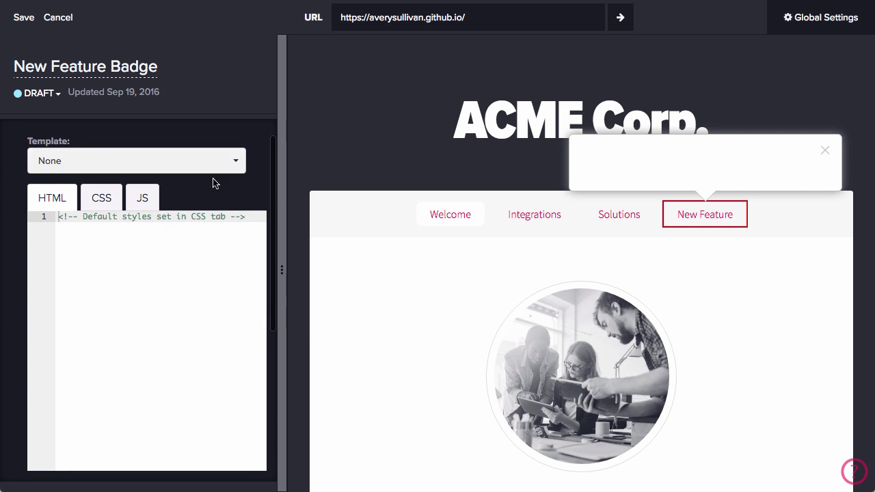
left_click(216, 164)
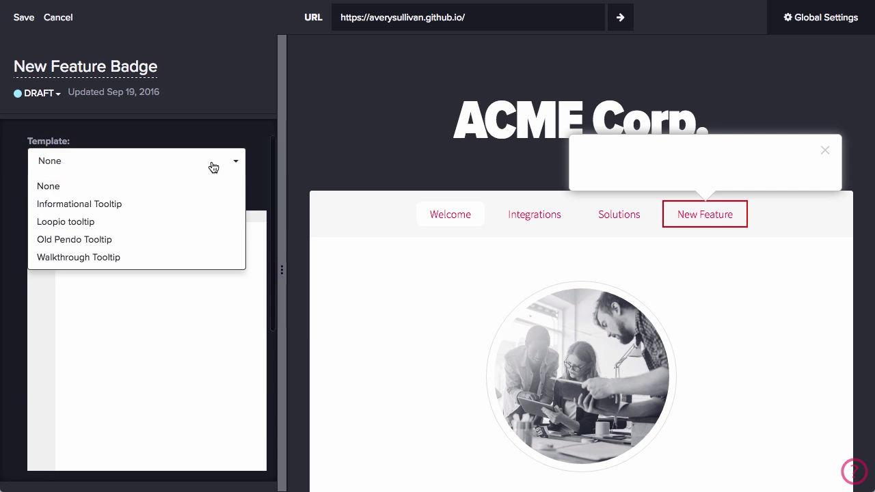
left_click(186, 204)
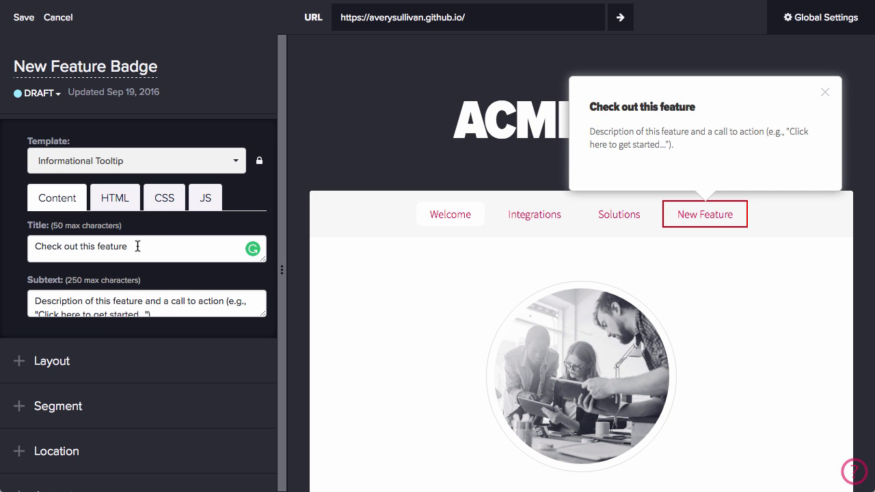
Step: Replace the tooltip's subtext with "Click here to access our new feature!" and close the content settings
left_click(141, 299)
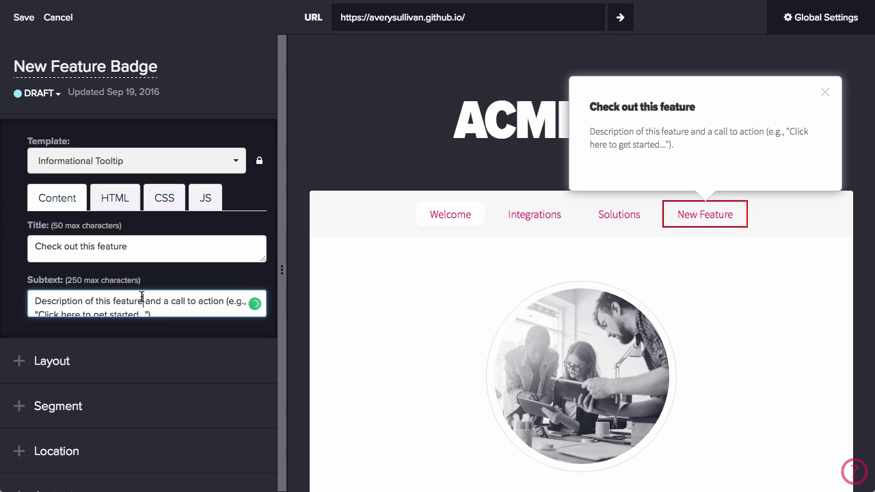
key("ctrl+a")
type("C")
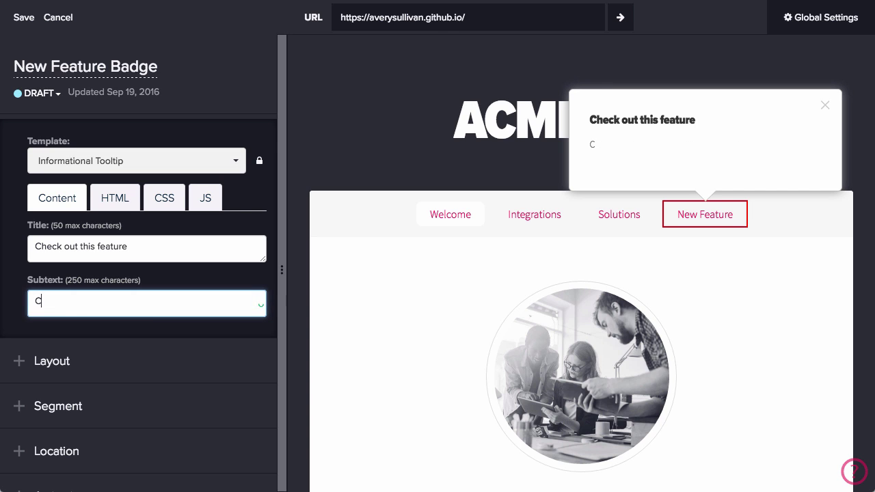
type("lick here to access our new feature!")
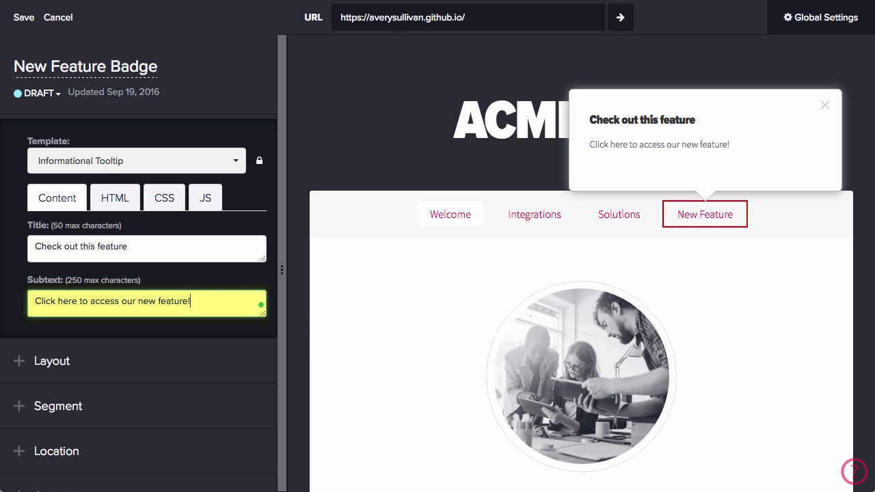
scroll(131, 141, "up", 1)
left_click(117, 132)
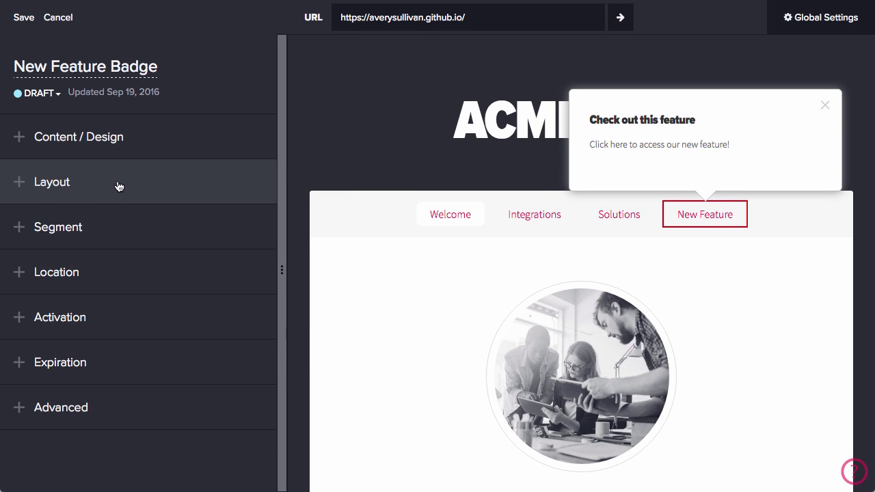
Step: Target the guide to the "Never Used: Feature Btn" segment and review its location settings
left_click(121, 230)
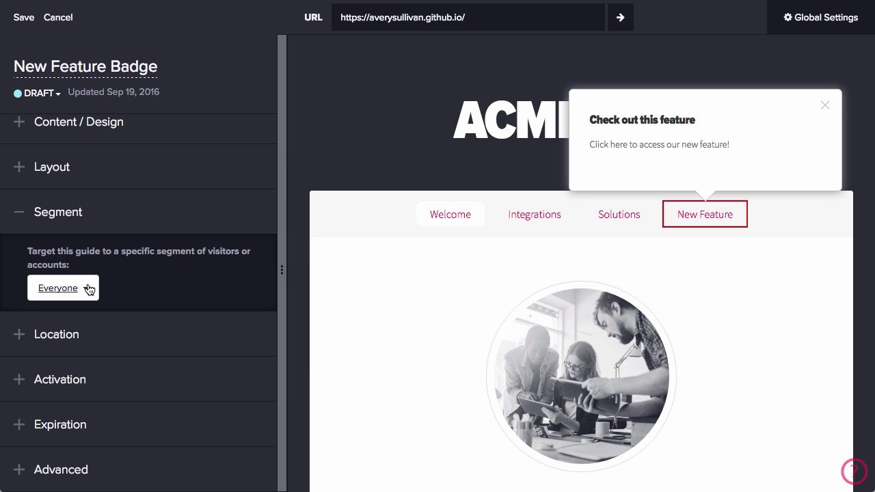
left_click(88, 289)
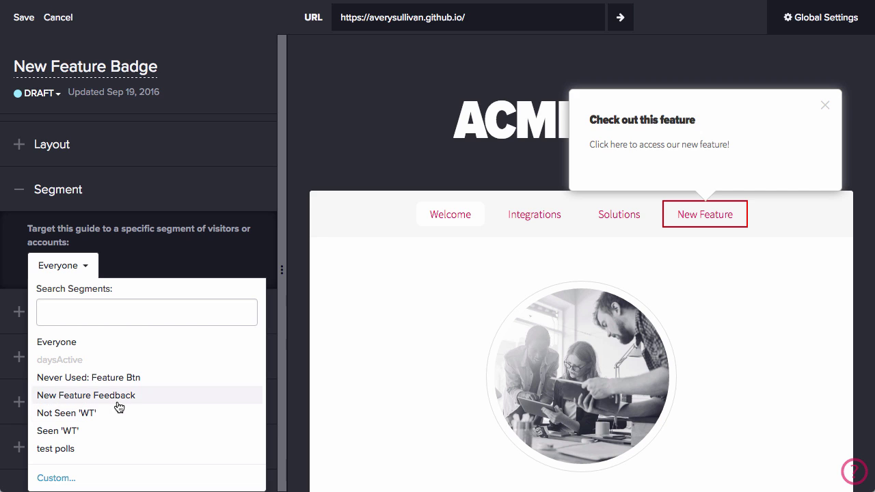
left_click(116, 377)
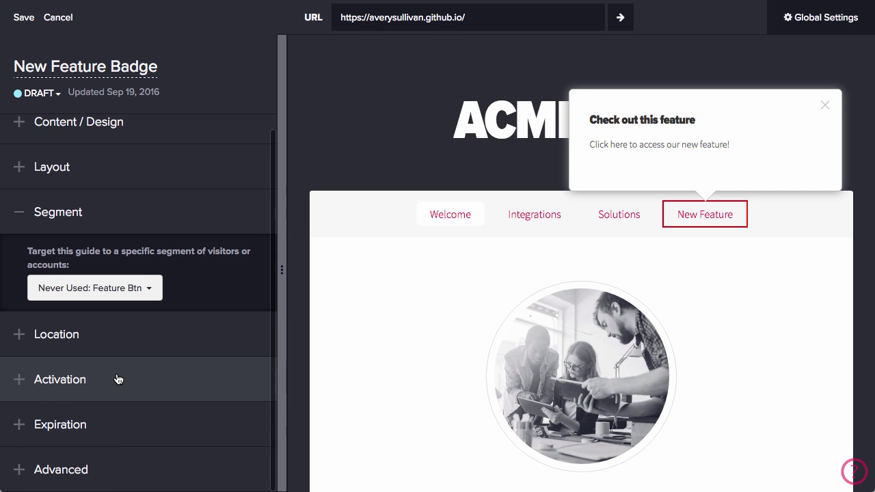
left_click(140, 337)
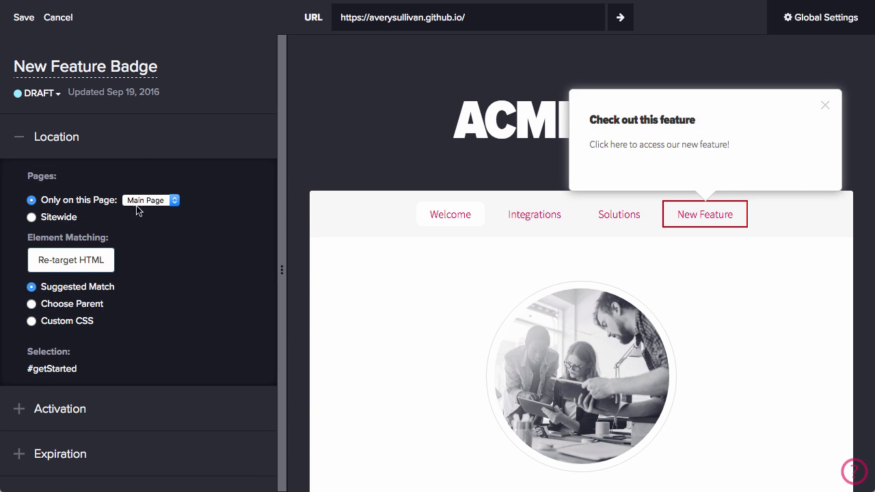
left_click(132, 138)
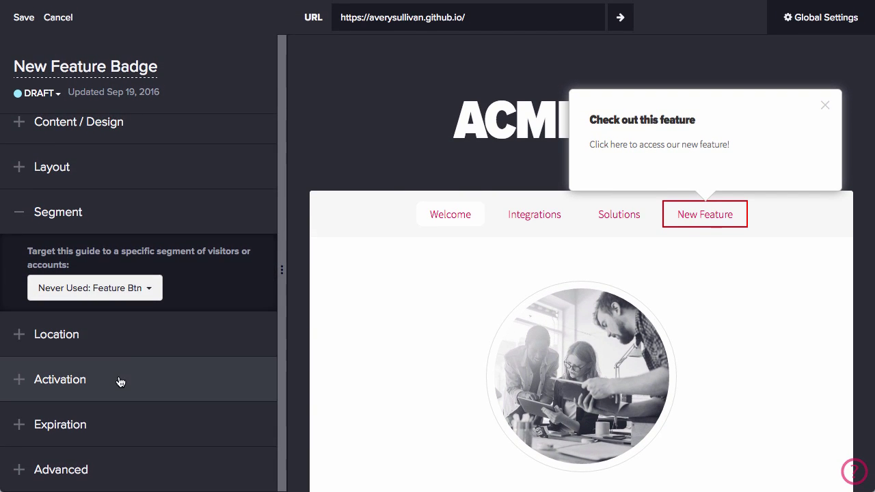
Step: Change the guide's activation from Automatically to Badge
left_click(120, 381)
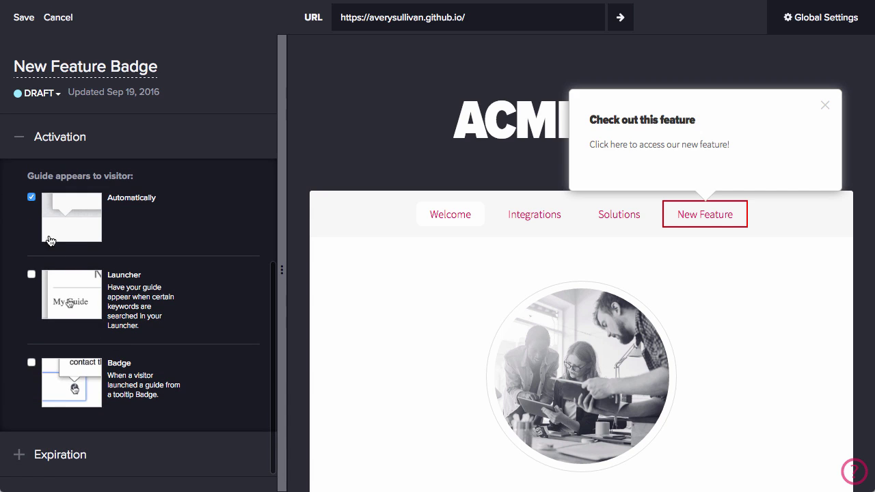
left_click(31, 198)
left_click(31, 363)
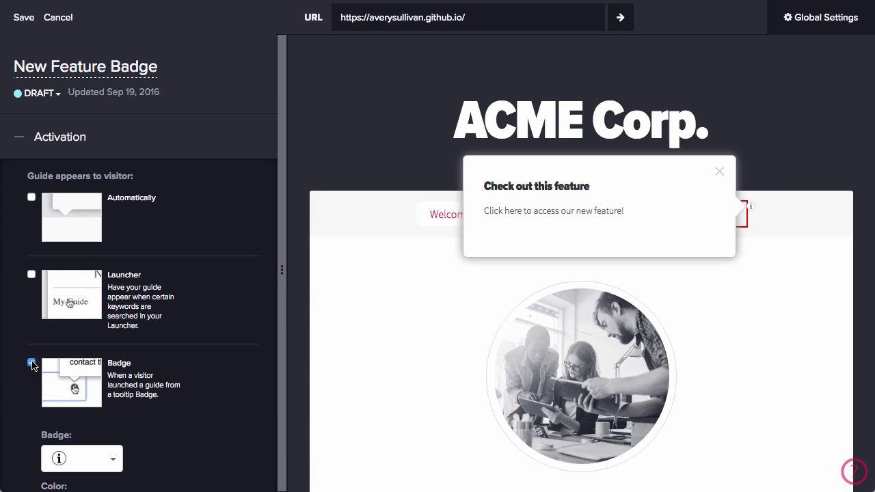
Step: Offset the badge 12 px from the top and 10 px from the right
scroll(170, 354, "down", 5)
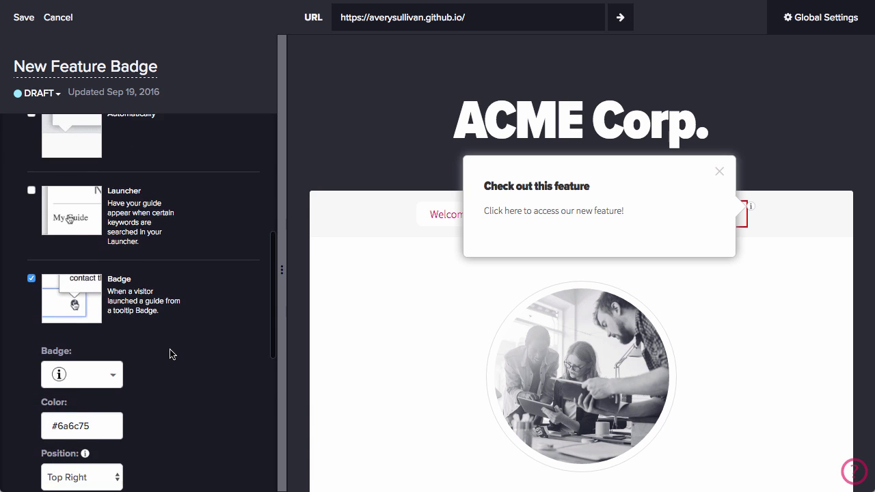
scroll(171, 354, "down", 1)
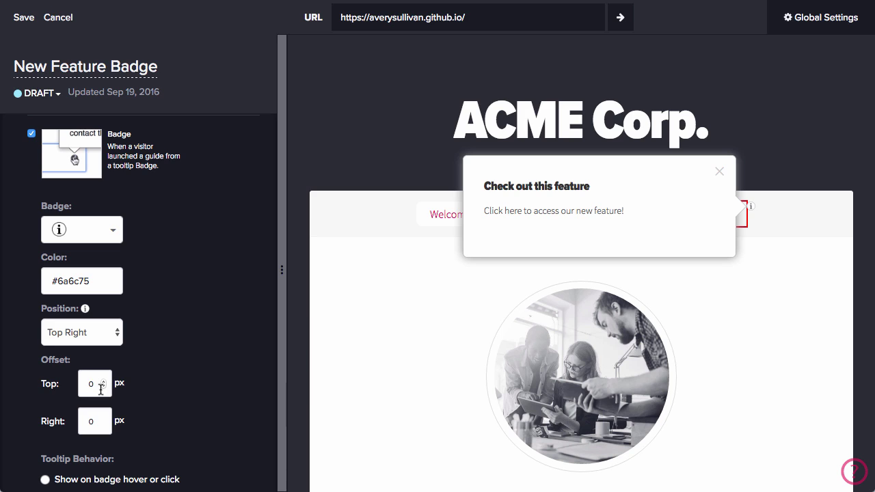
left_click_drag(96, 385, 71, 383)
type("15")
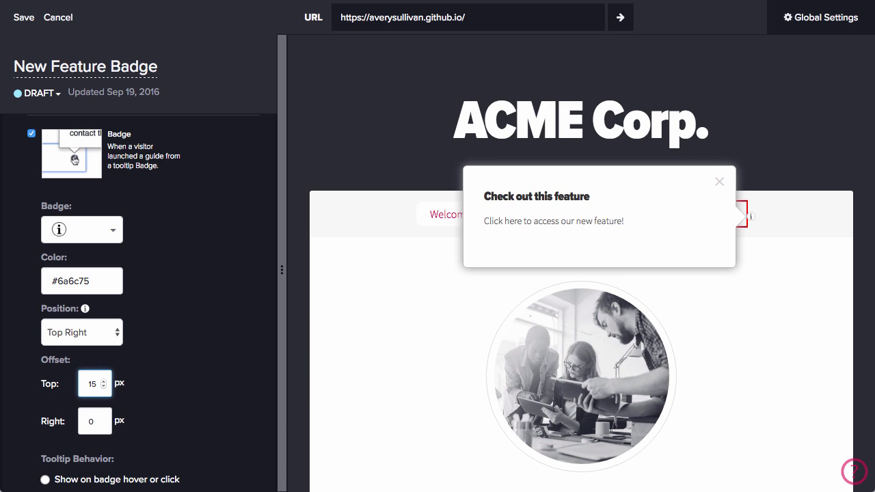
type("2")
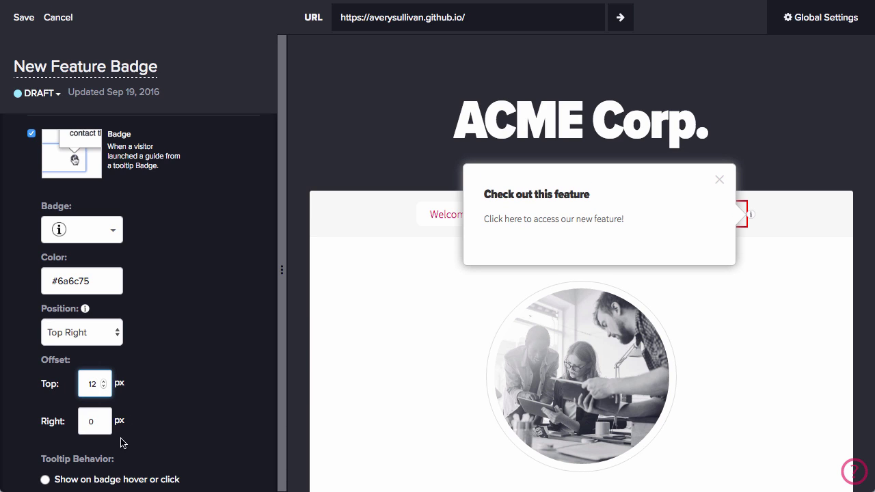
left_click_drag(96, 421, 78, 421)
type("5")
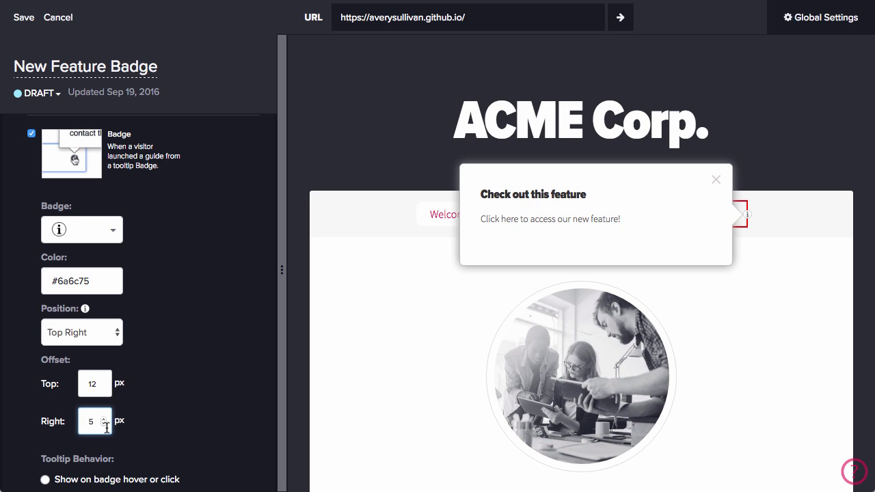
key("BackSpace")
type("10")
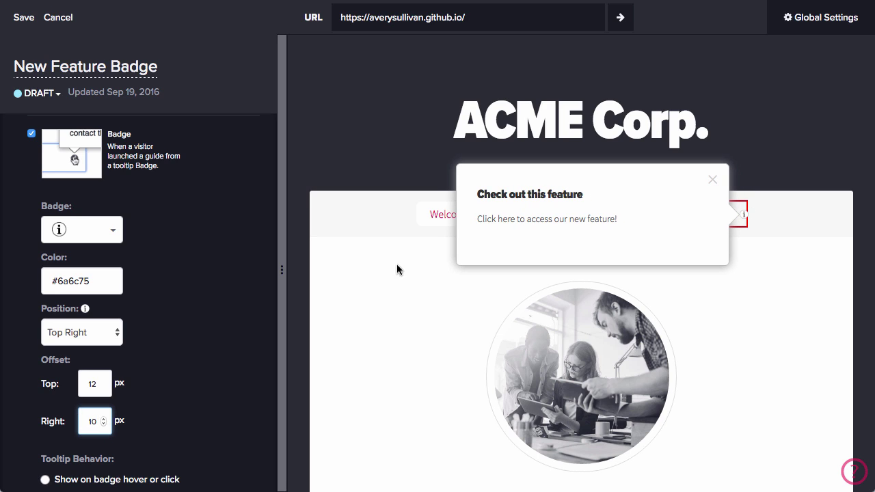
Step: Set the tooltip behavior to show on badge hover or click and keep the frequency at Always show
scroll(197, 360, "down", 2)
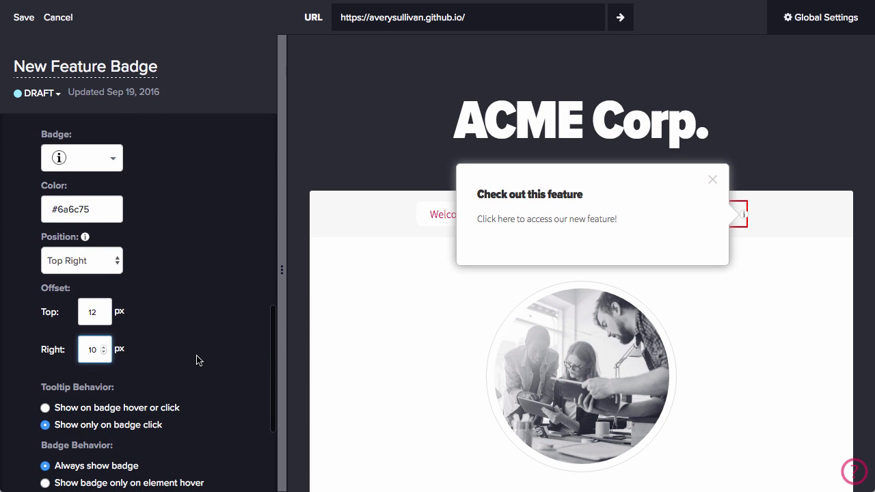
scroll(196, 360, "down", 2)
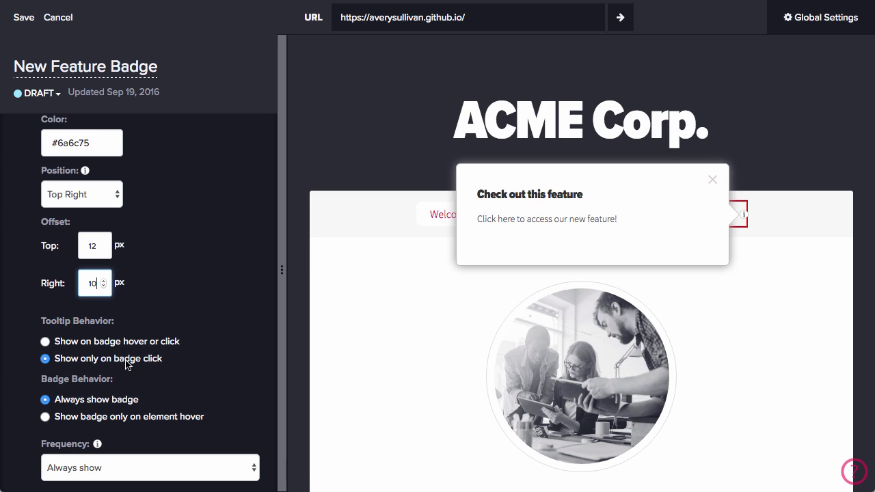
left_click(45, 342)
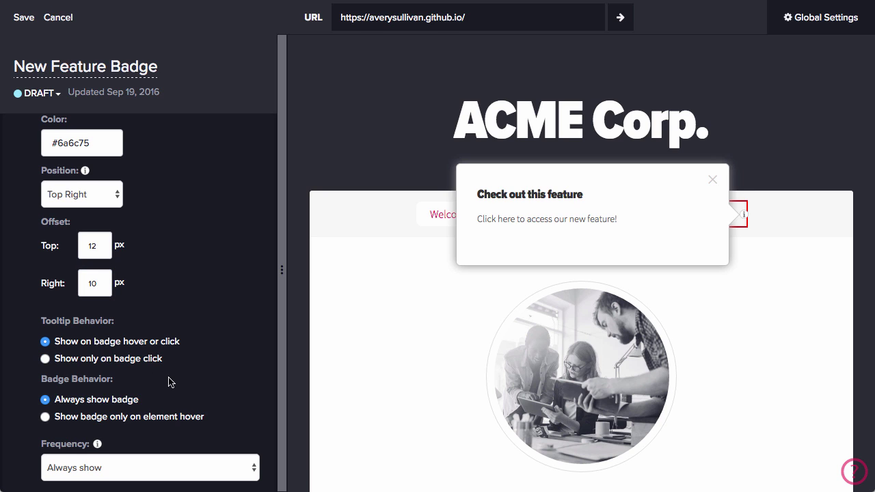
scroll(197, 396, "down", 1)
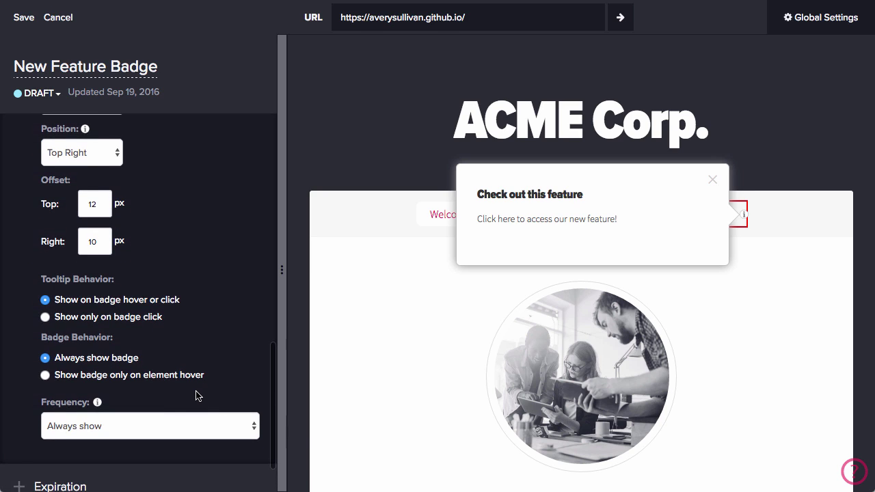
left_click(242, 432)
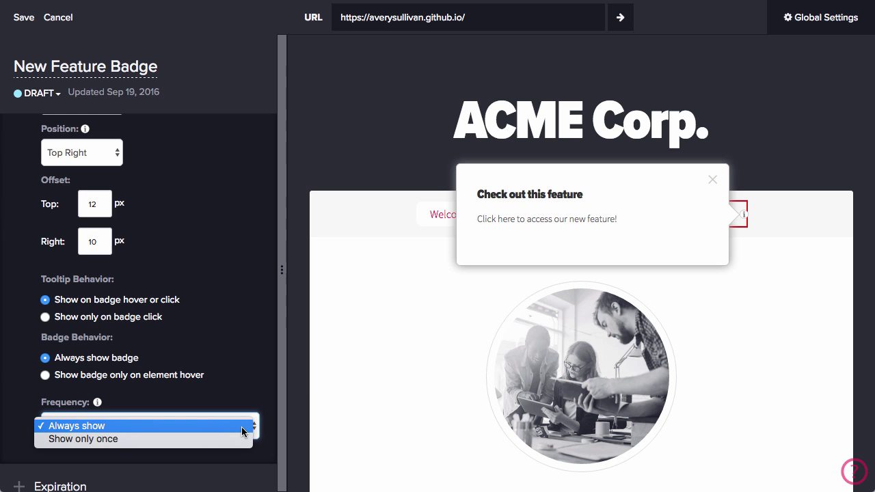
left_click(241, 426)
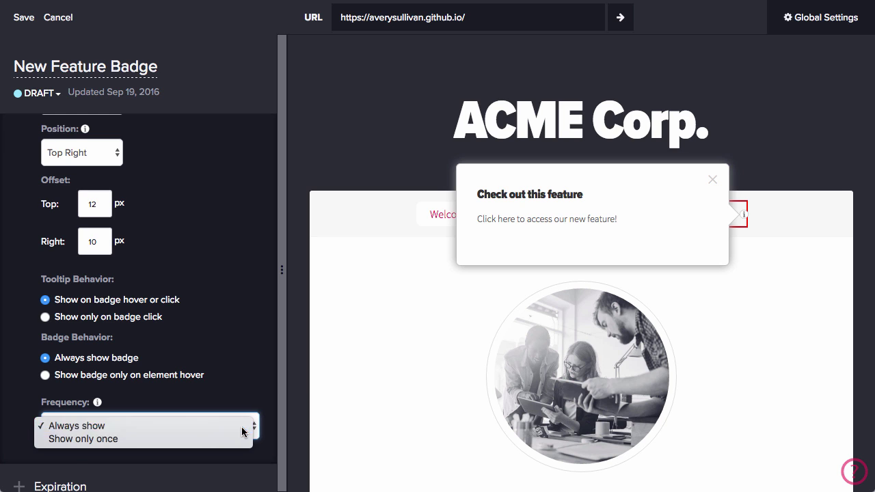
Step: Change the guide's status from draft to published and save the guide
scroll(198, 239, "up", 5)
scroll(192, 236, "up", 5)
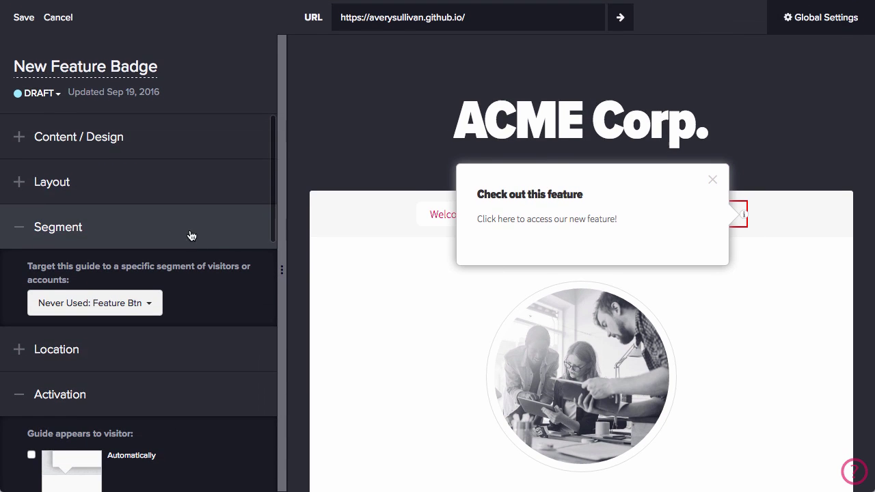
left_click(48, 95)
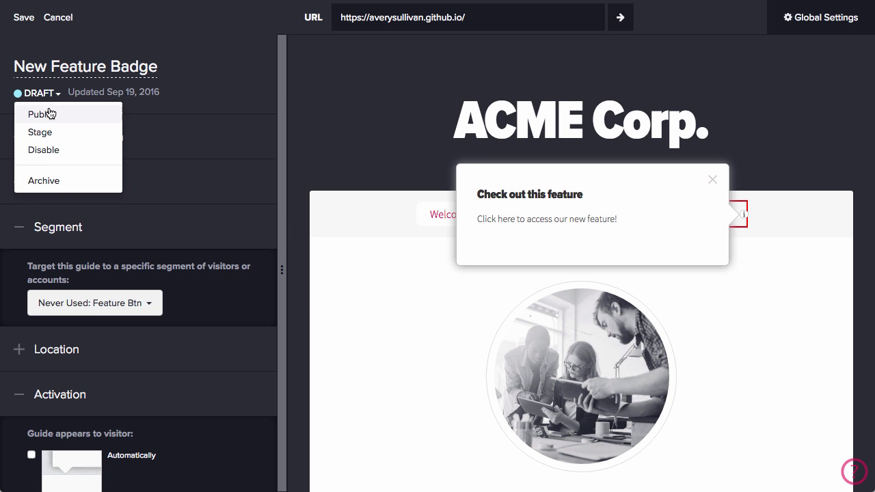
left_click(47, 114)
left_click(26, 17)
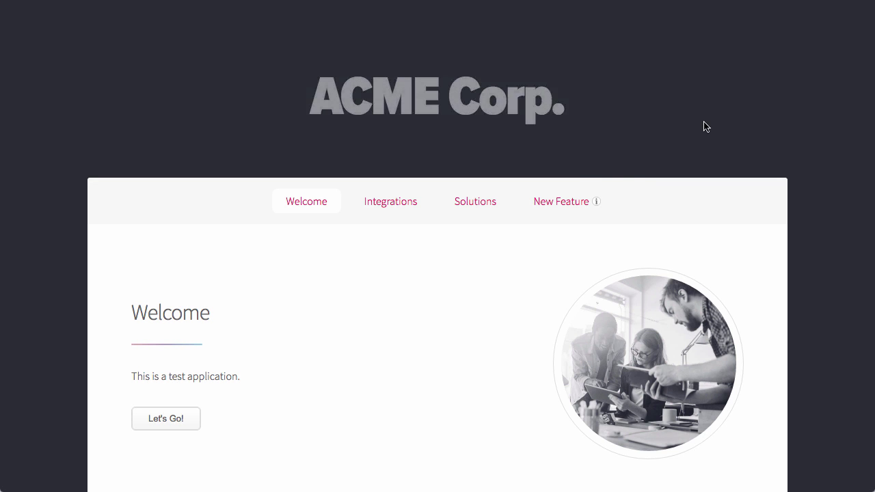
Step: Check the info badge beside New Feature in the ACME Corp. test application and follow the New Feature link
mouse_move(597, 203)
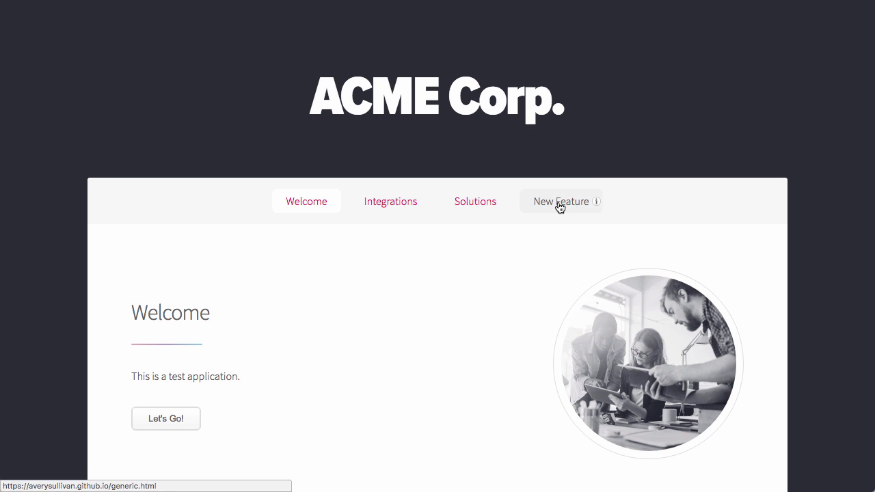
left_click(559, 207)
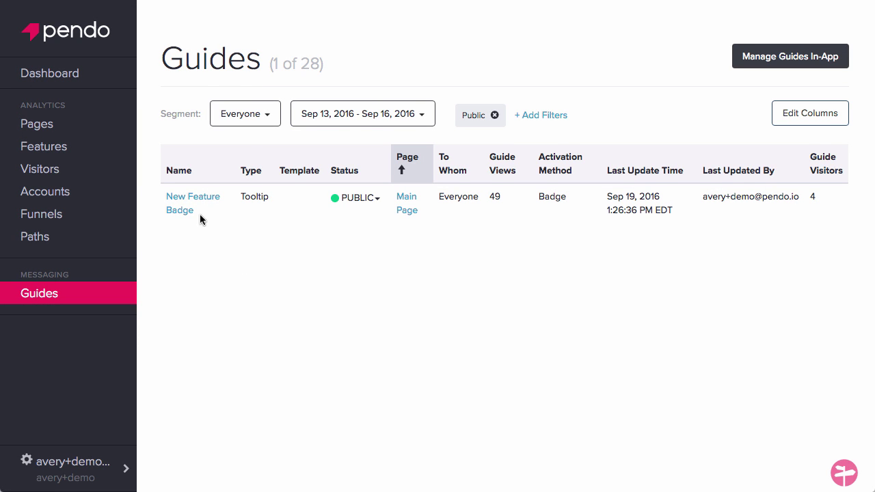
Step: Open the New Feature Badge guide's details in Pendo and add the New Feature Button feature to its daily views chart
mouse_move(190, 209)
left_click(190, 207)
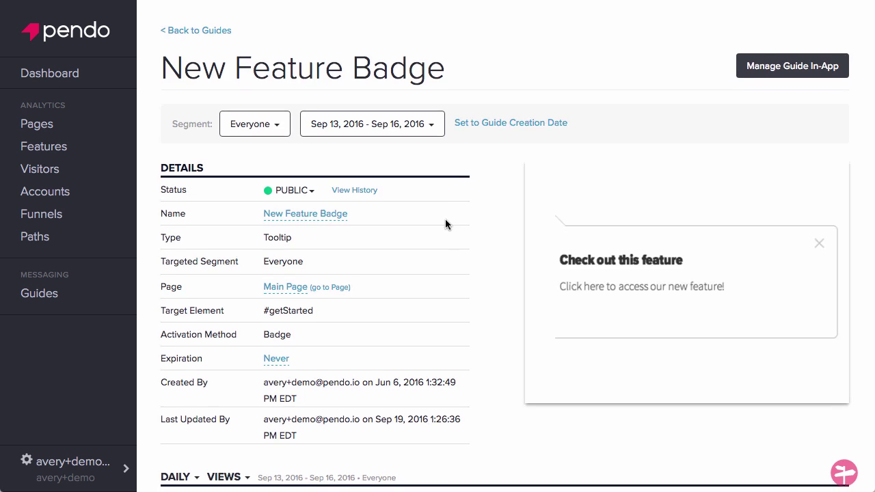
scroll(445, 223, "down", 5)
scroll(445, 219, "down", 4)
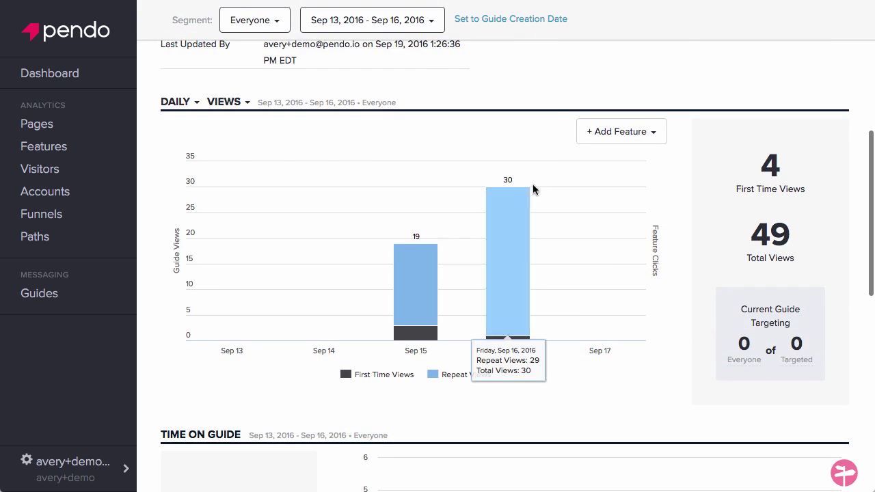
left_click(654, 141)
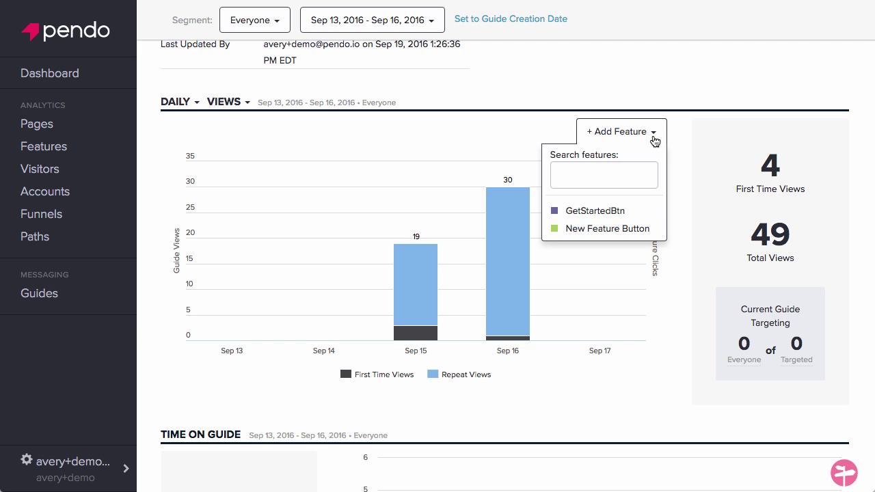
left_click(607, 228)
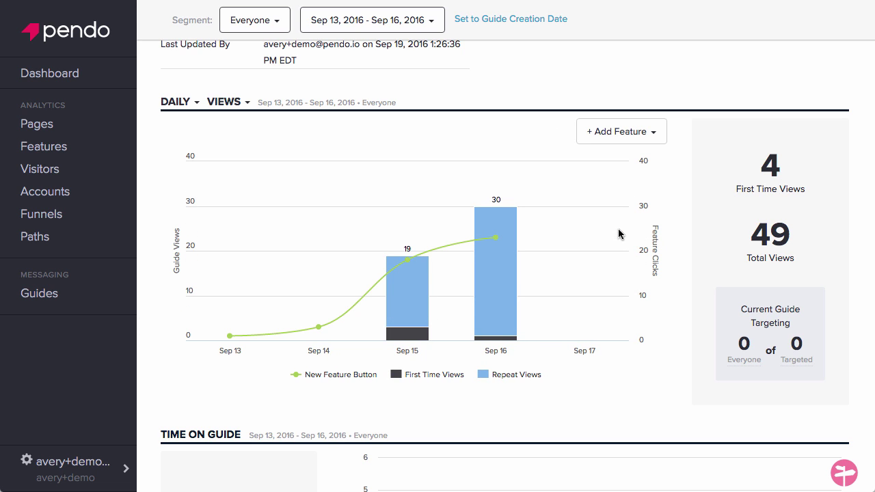